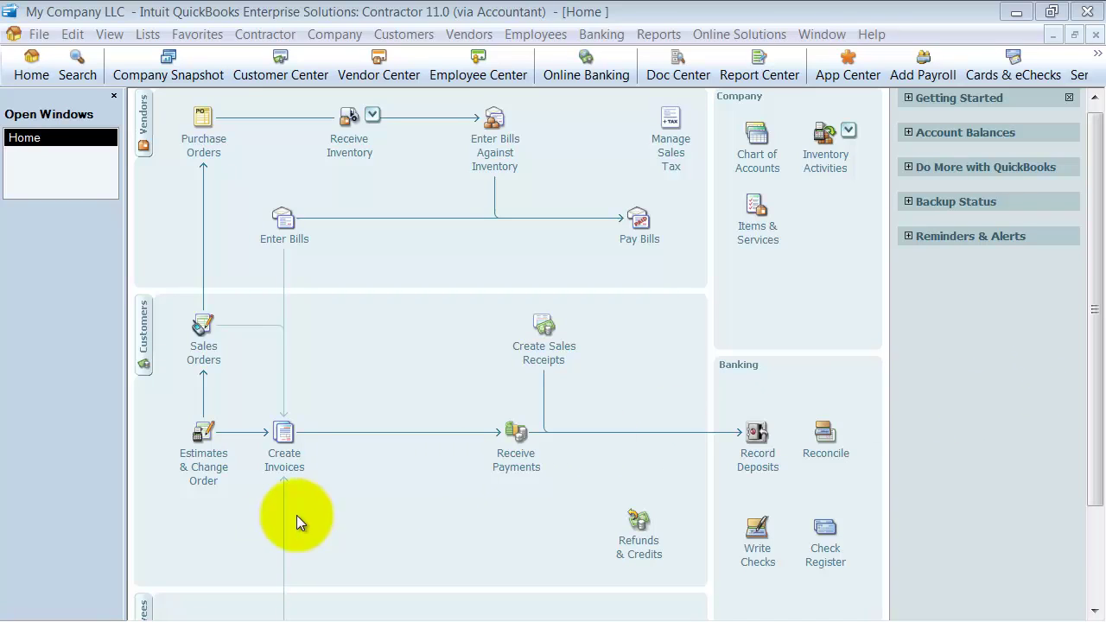
Step: Start a new invoice for the customer's Remodel job without using an available estimate
click(288, 462)
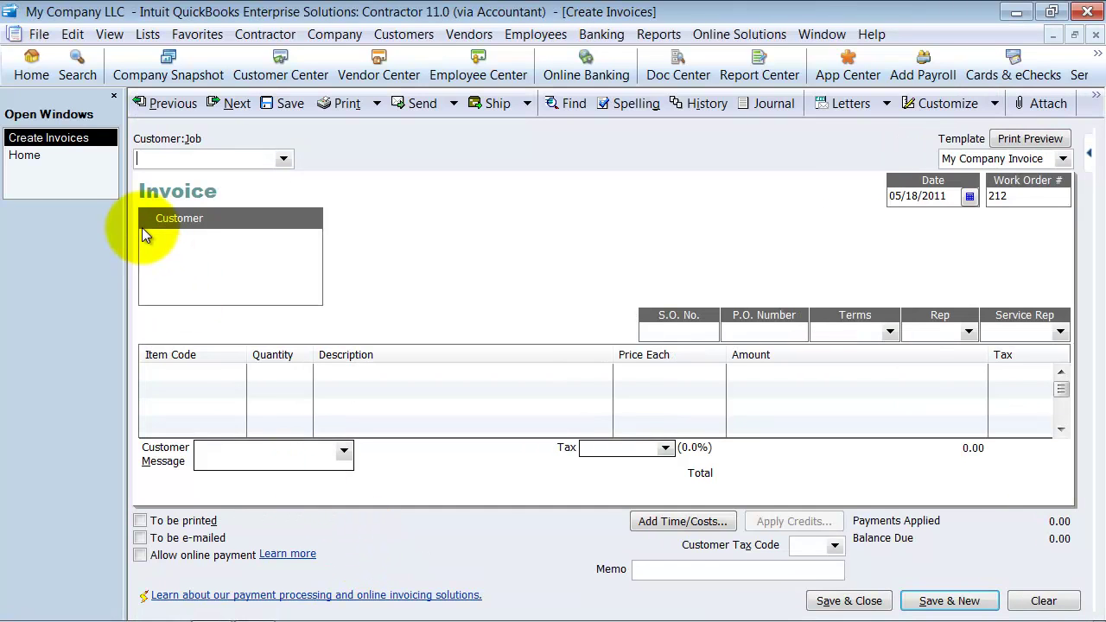
click(283, 161)
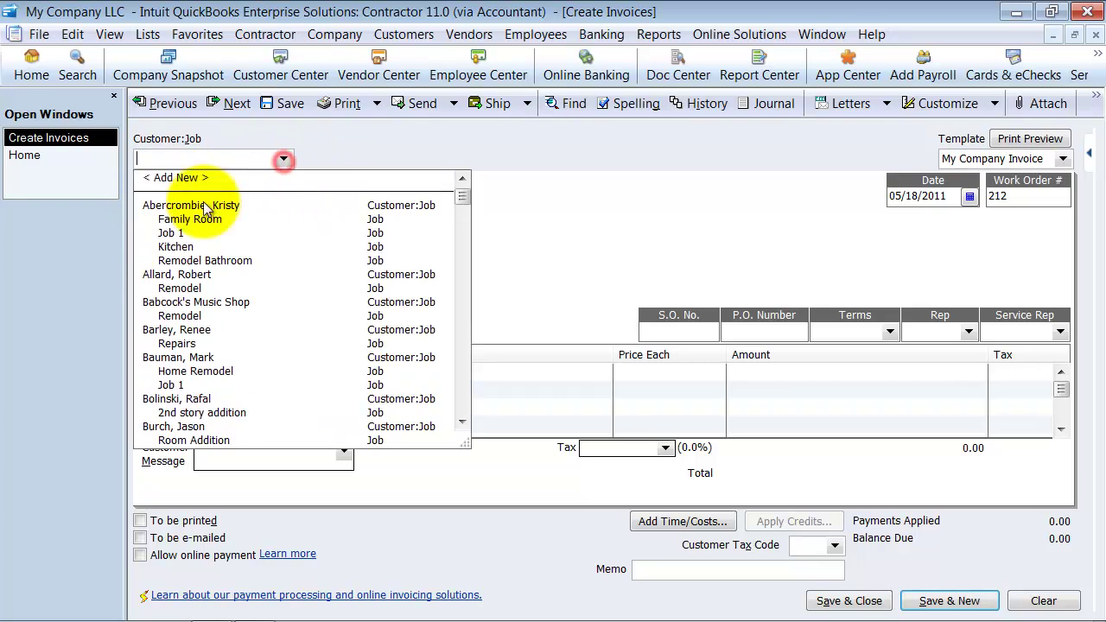
click(190, 292)
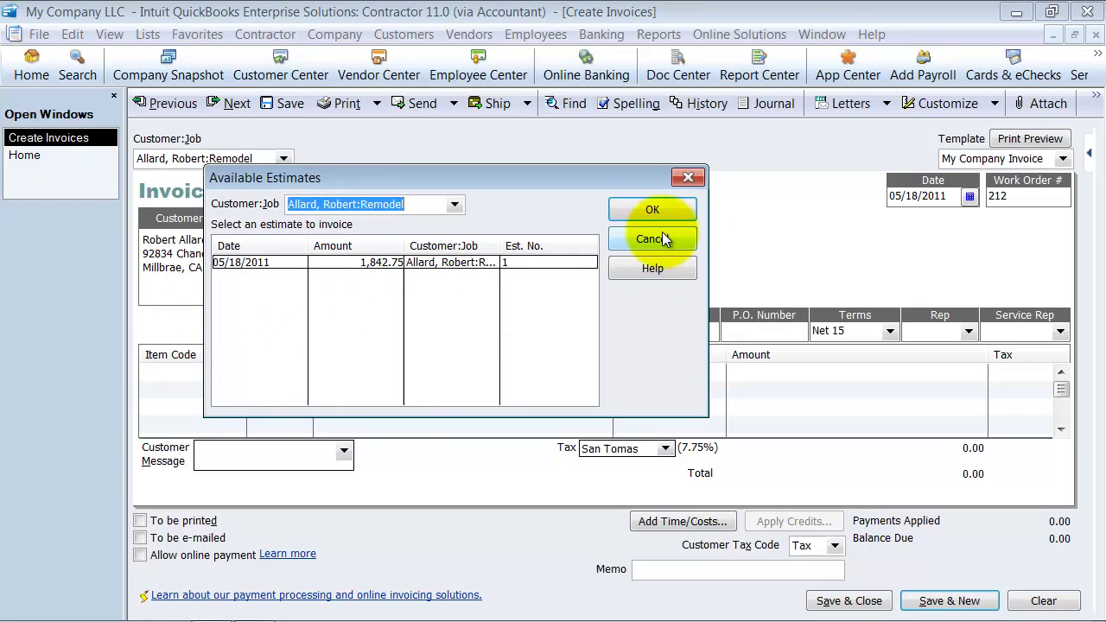
click(658, 235)
Step: Add 15 Lk Doorknobs at 39.90 past the stock warnings, totalling 644.88 with tax
click(208, 373)
click(237, 372)
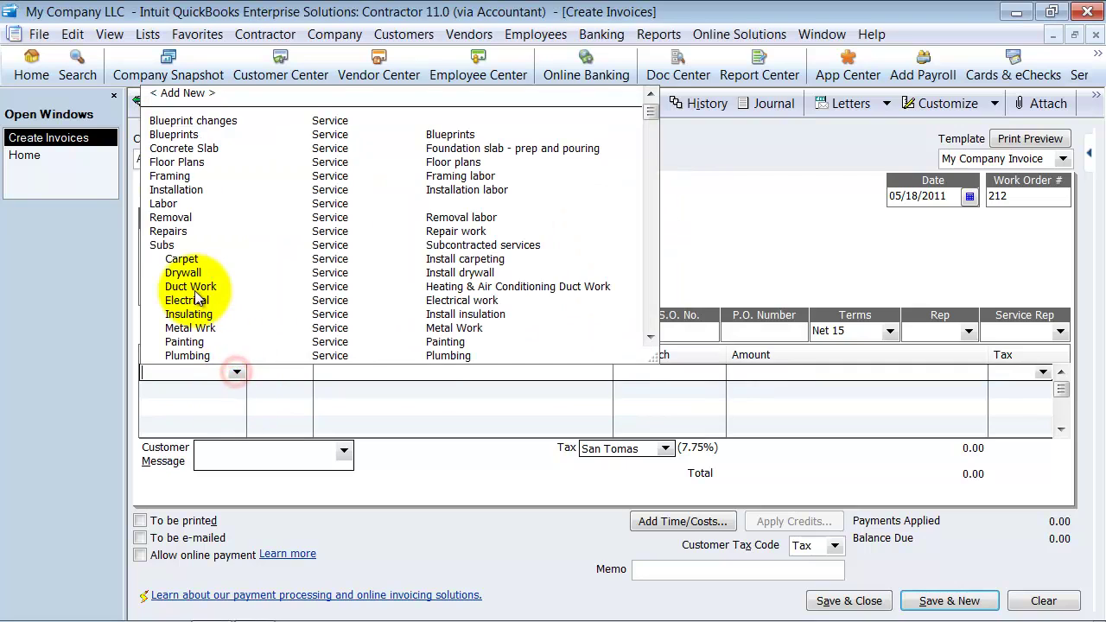
scroll(199, 294, down, 5)
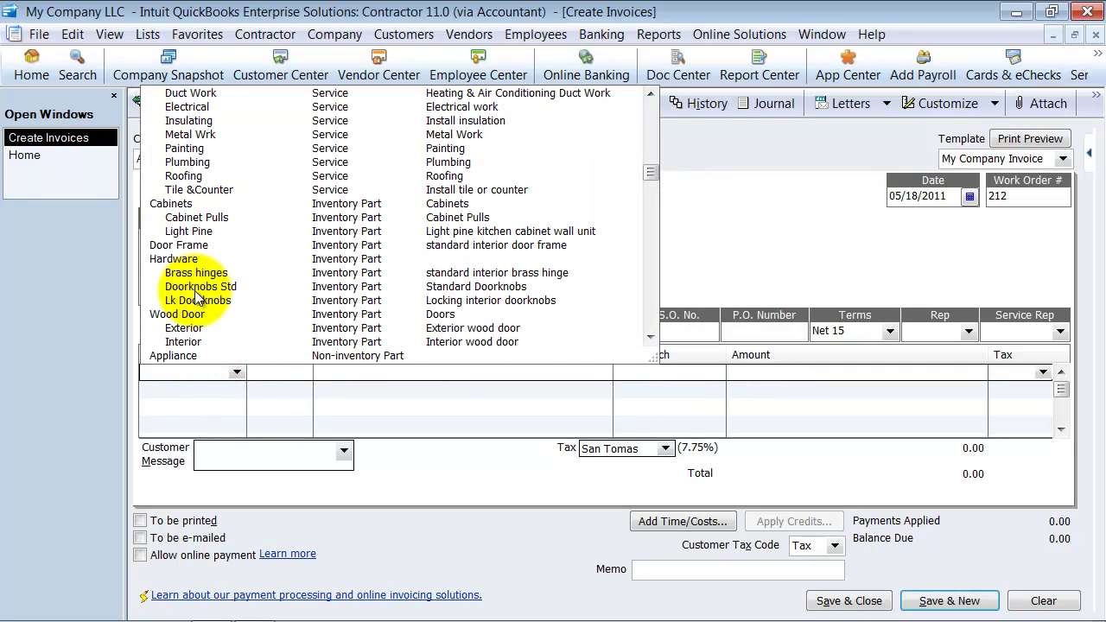
click(199, 301)
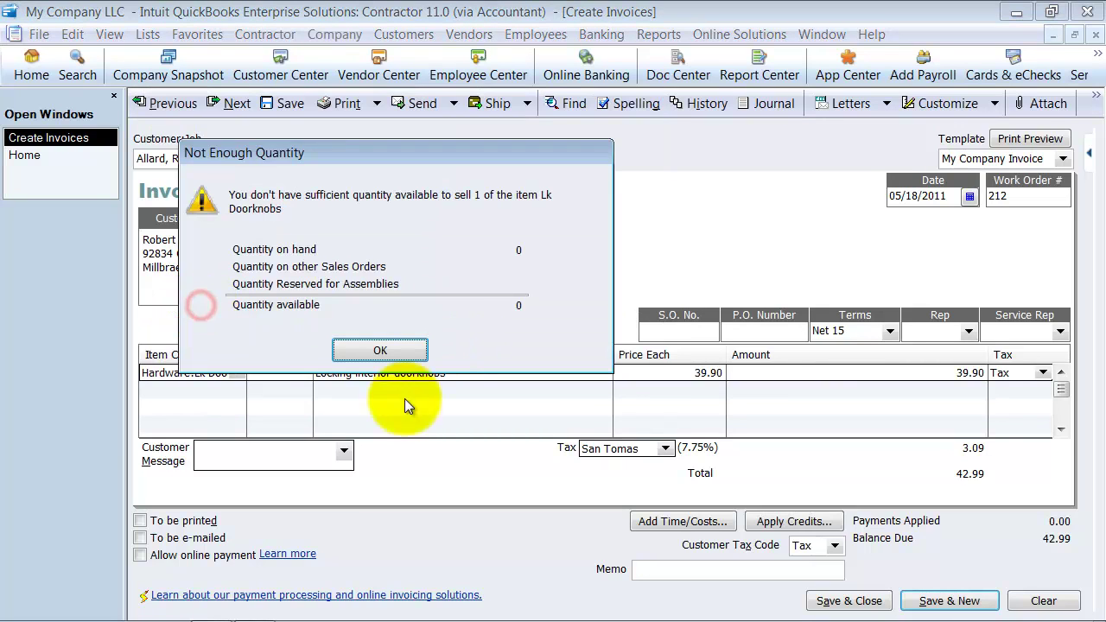
click(376, 351)
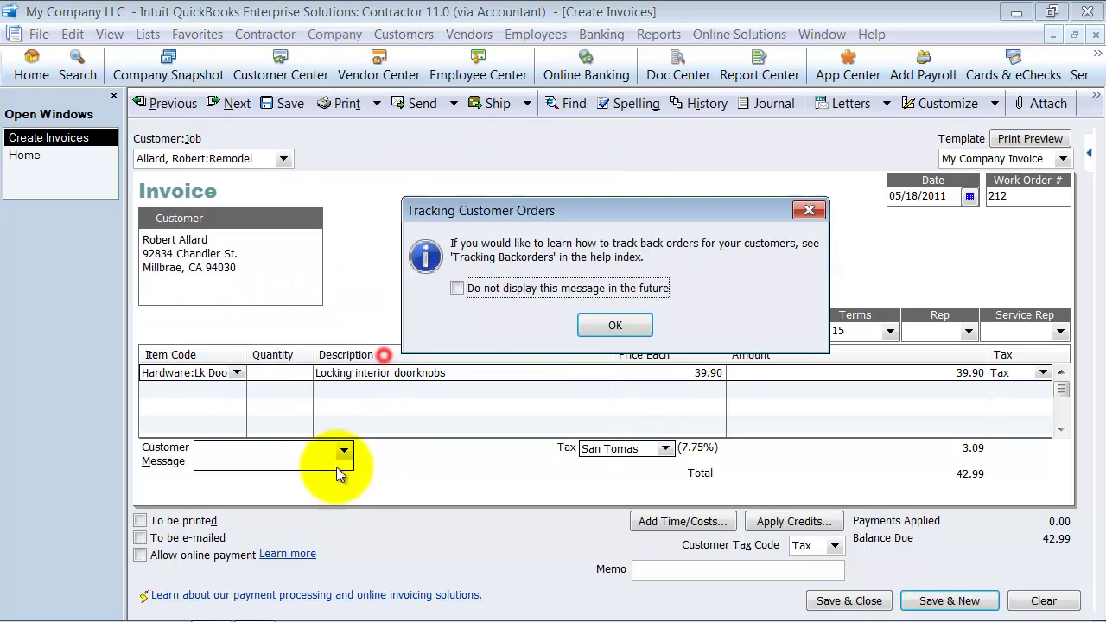
click(640, 327)
click(642, 372)
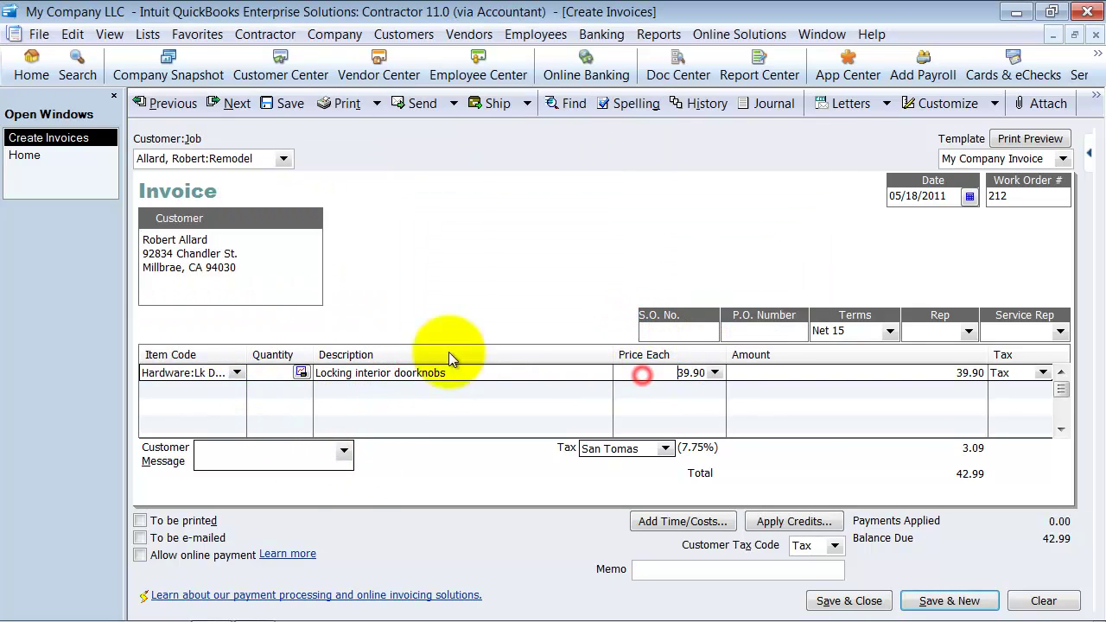
click(276, 373)
text(15)
key(Tab)
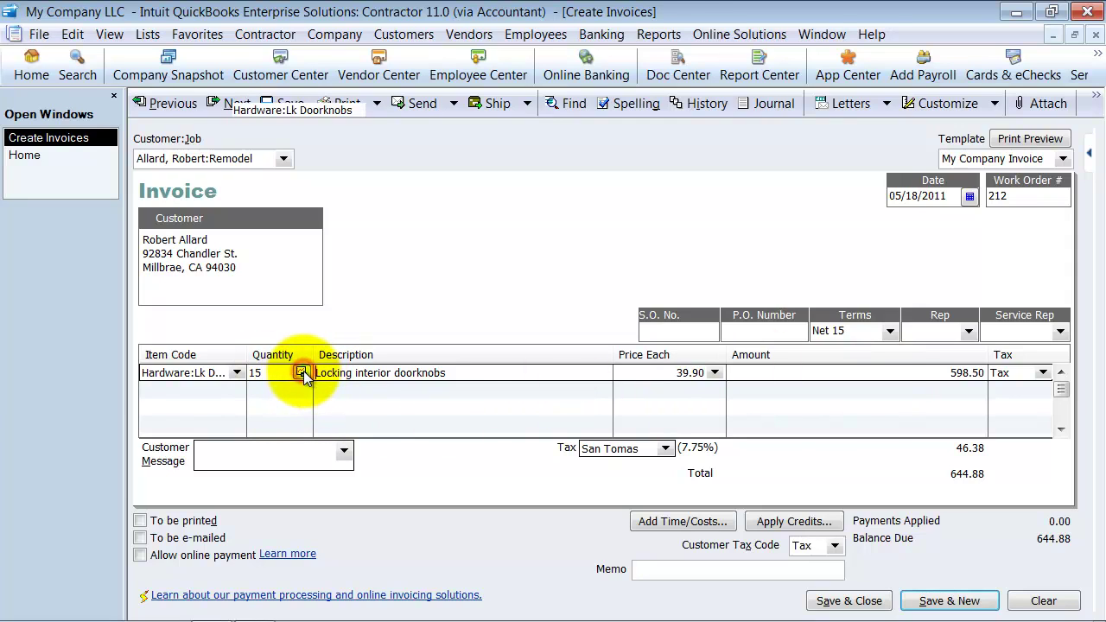
click(300, 373)
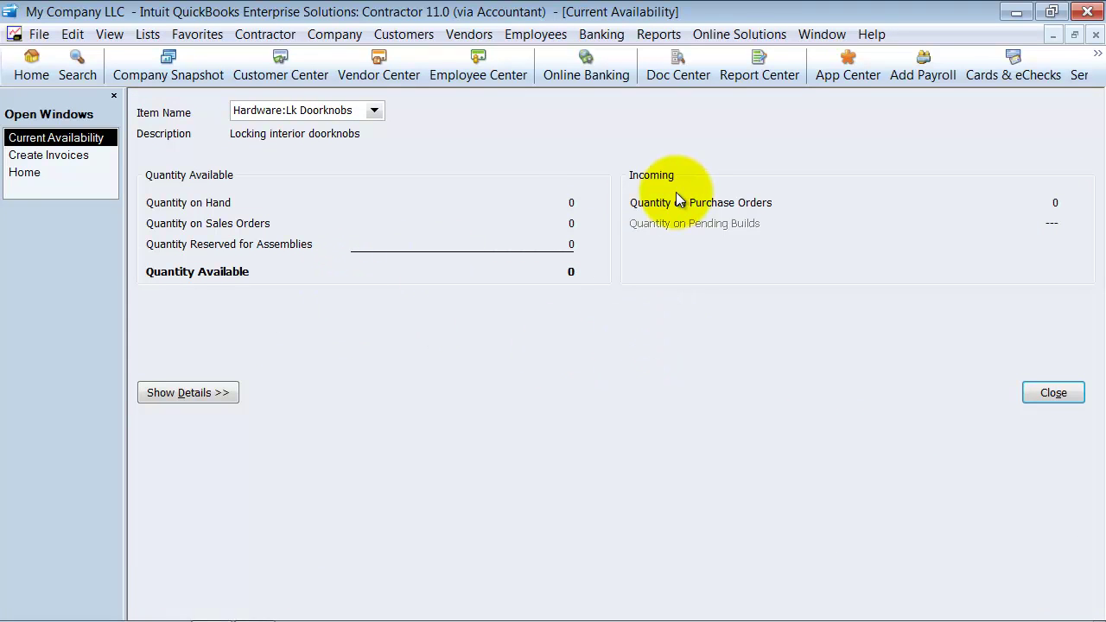
click(1050, 393)
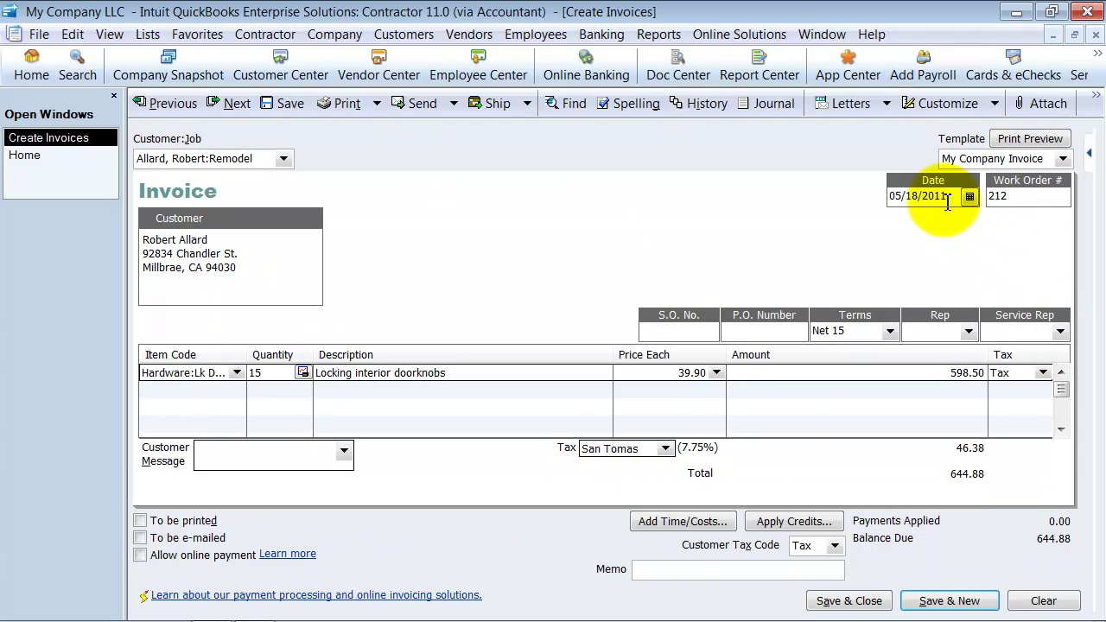
Step: Mark the invoice as pending and widen the Item Code column to show Hardware:Lk Doorknobs
click(73, 34)
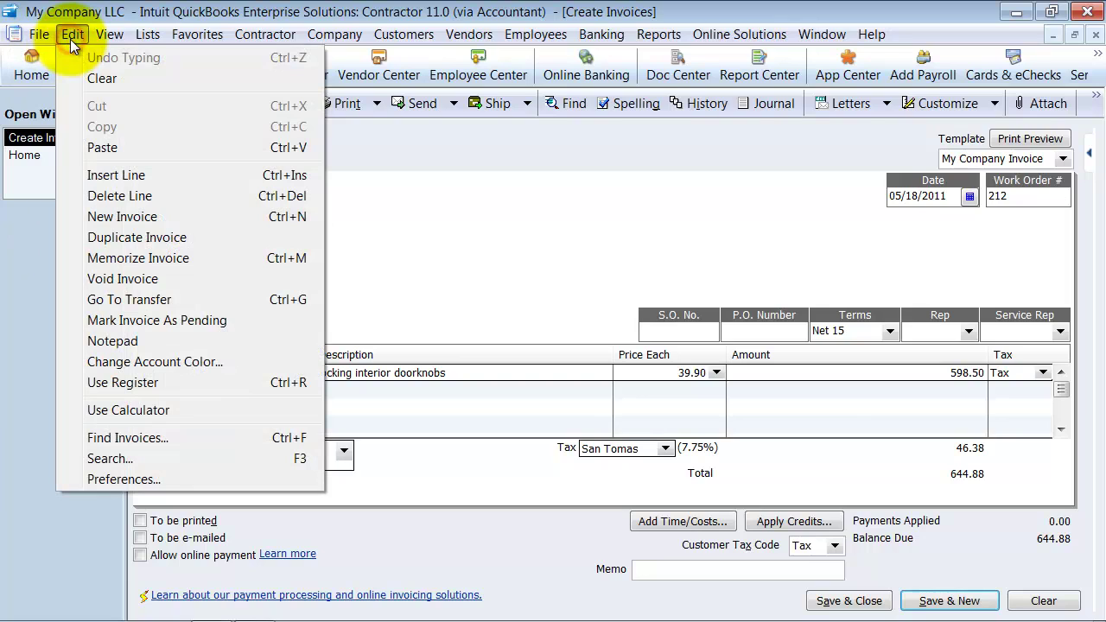
click(207, 320)
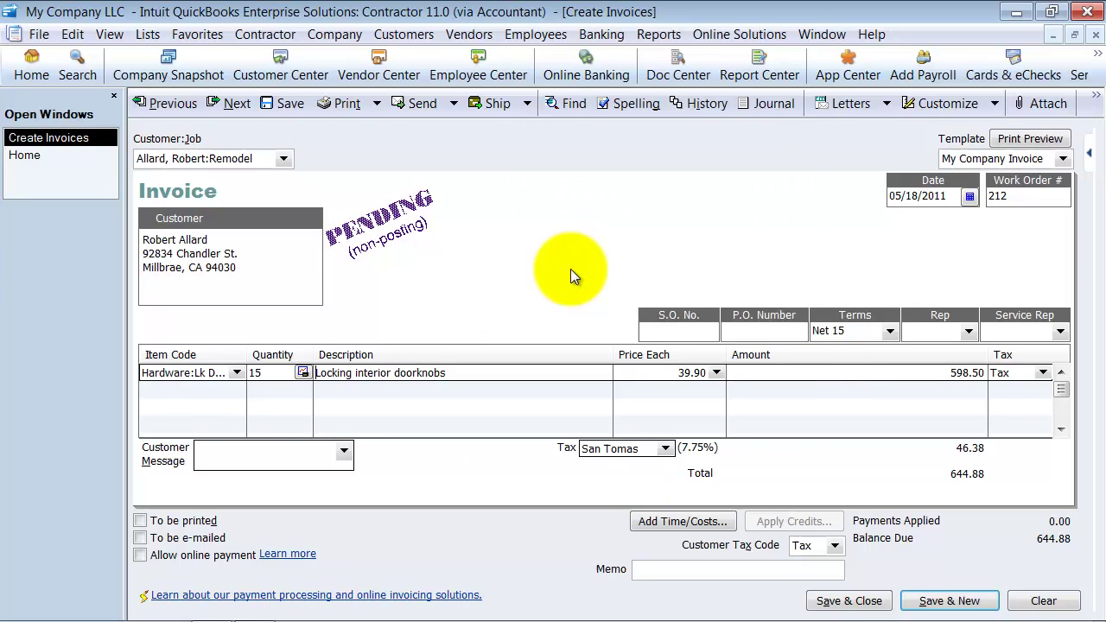
drag(247, 353, 296, 353)
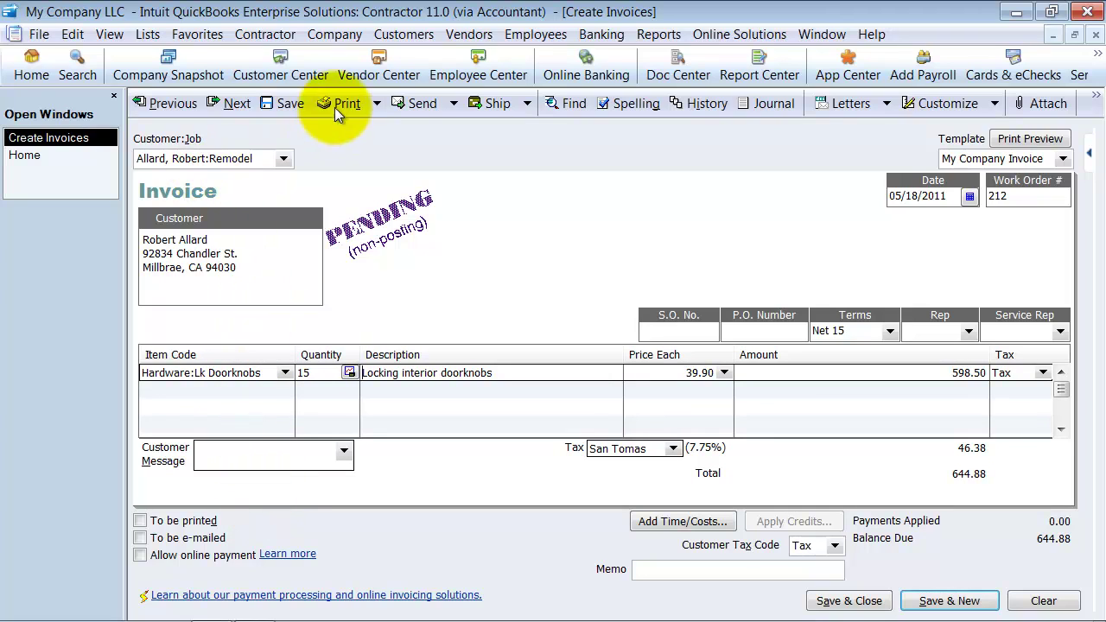
Step: Save the pending invoice and review Lk Doorknobs current availability (0 available)
click(282, 105)
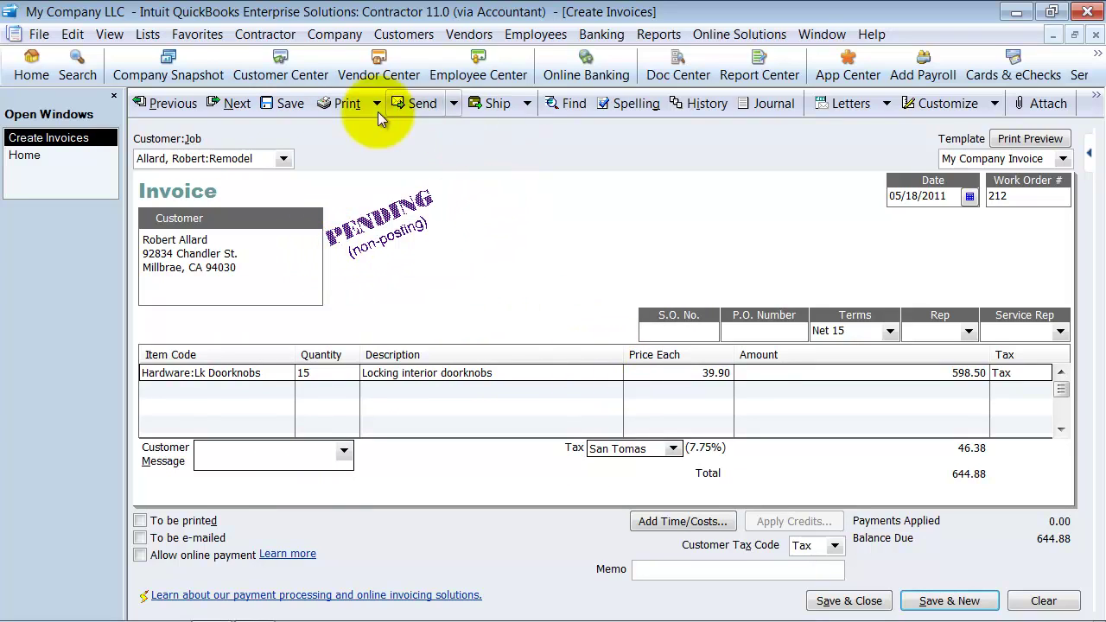
click(328, 372)
click(349, 372)
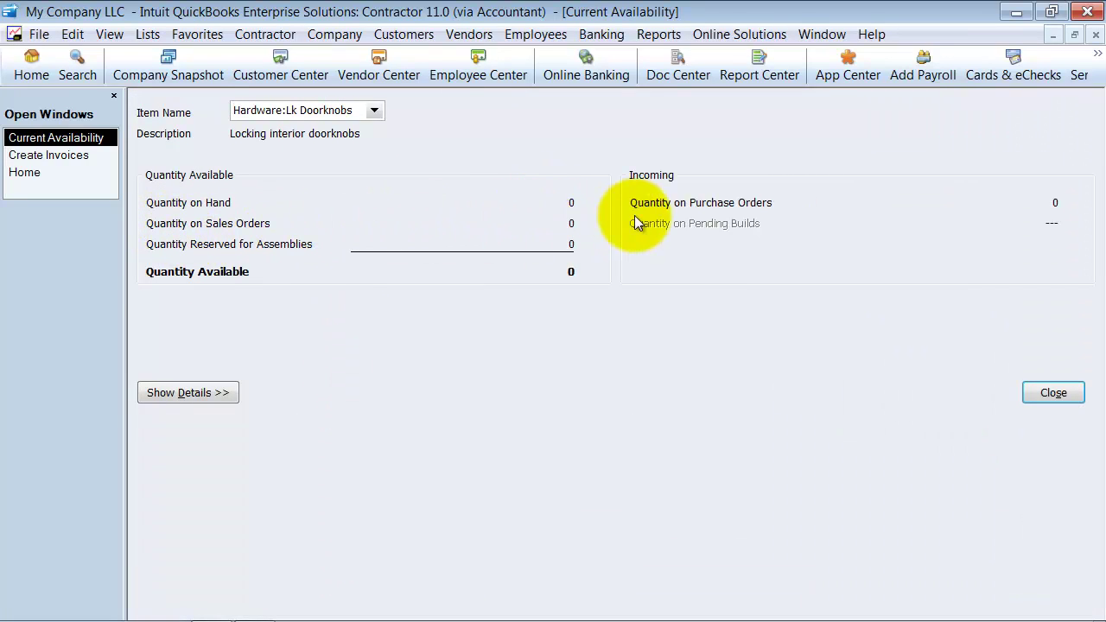
click(570, 225)
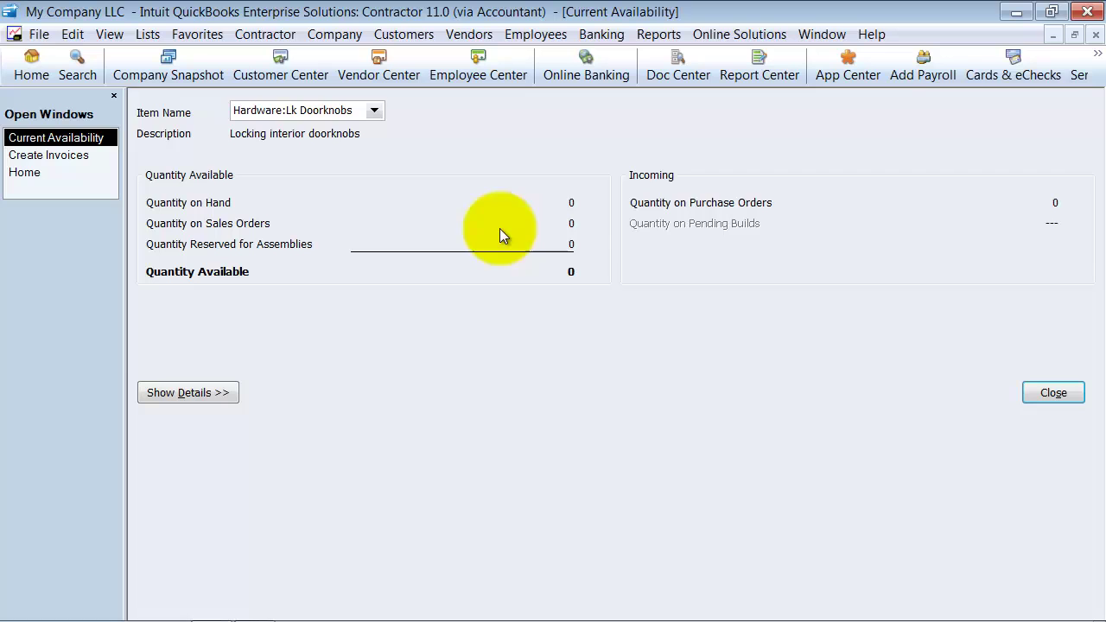
click(1094, 37)
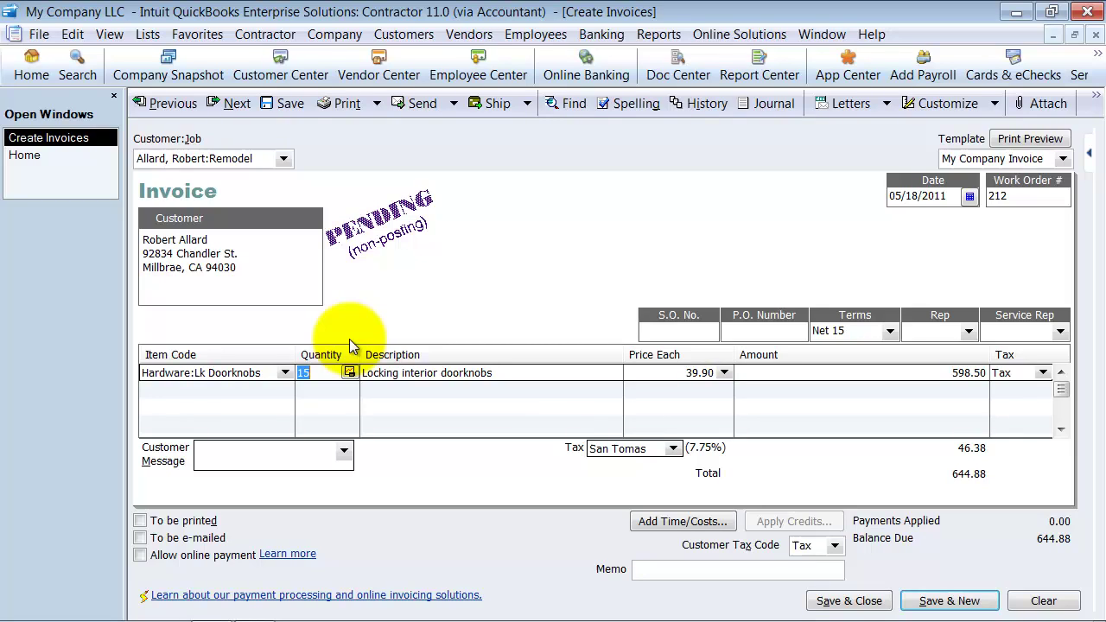
click(349, 373)
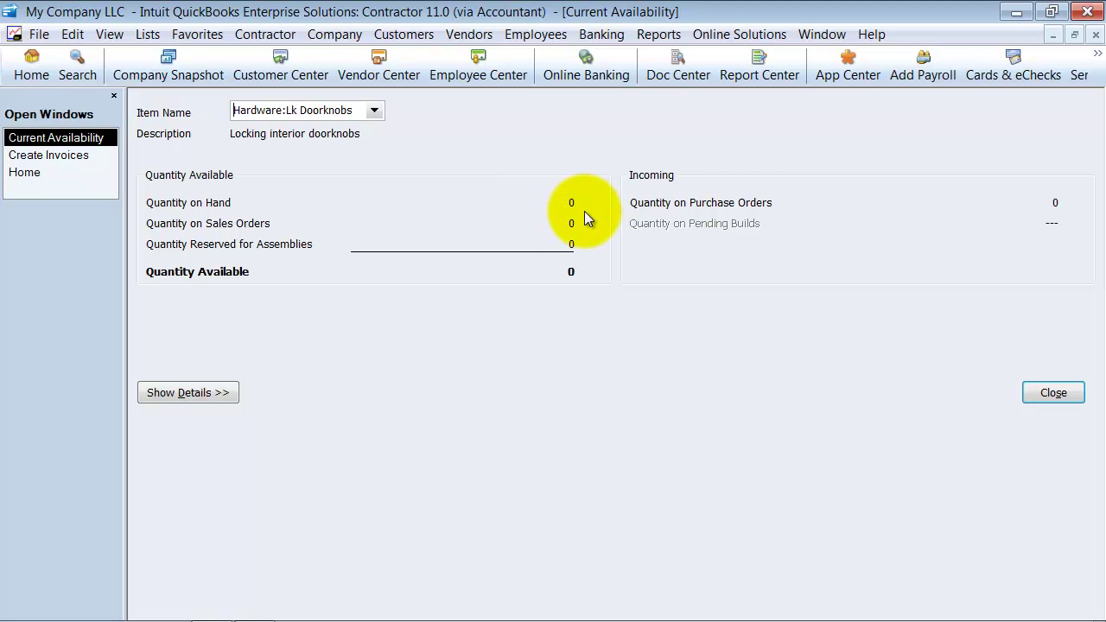
click(1094, 34)
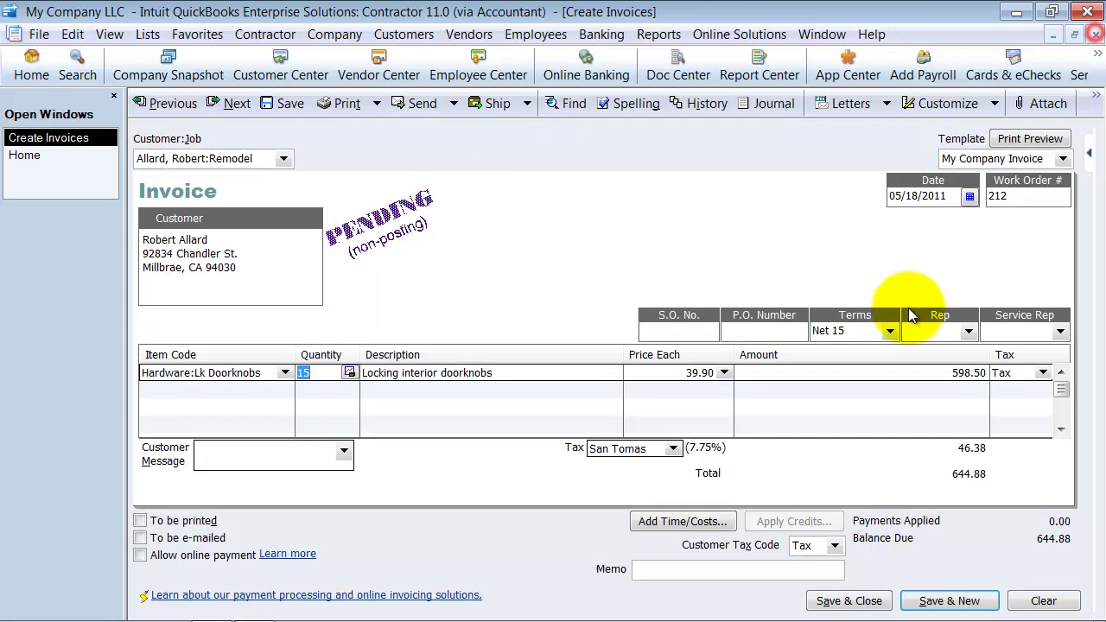
Step: Open the Pending Sales report from Reports > Sales and widen its Name column
click(663, 39)
mouse_move(765, 315)
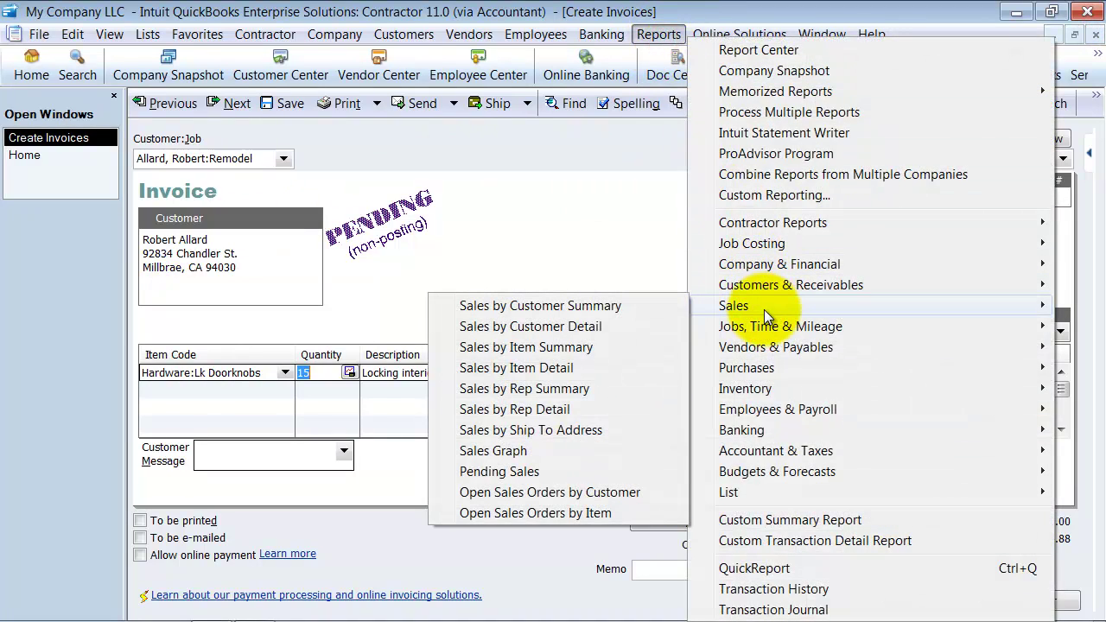
click(580, 470)
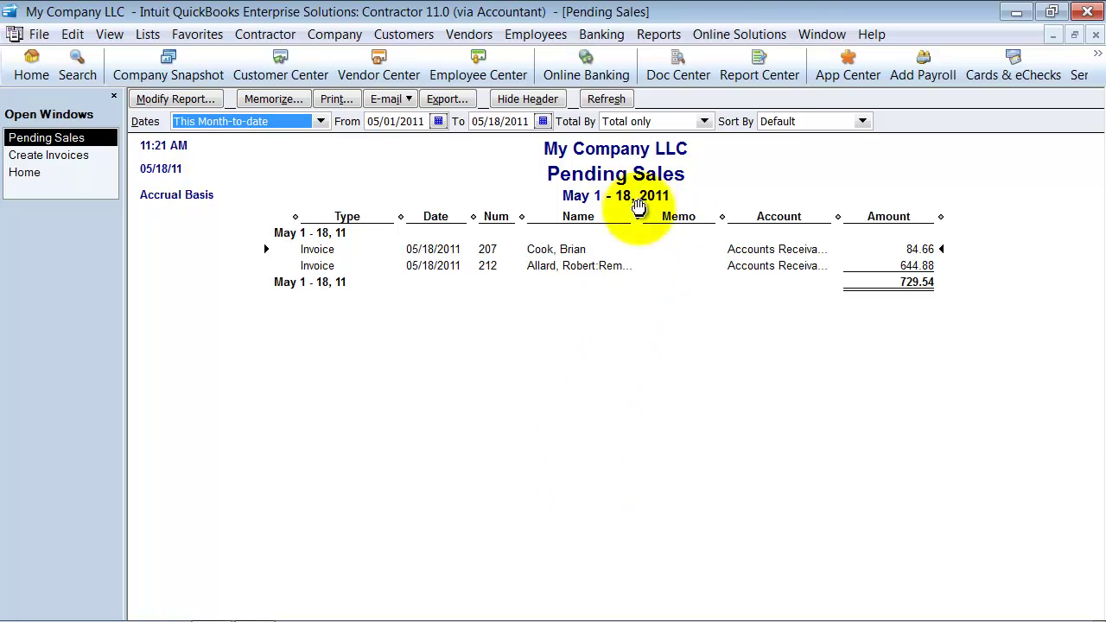
drag(637, 217, 656, 218)
Step: Total the report by Customer, briefly trying Item detail, showing invoices 212 and 207 (729.54)
click(705, 121)
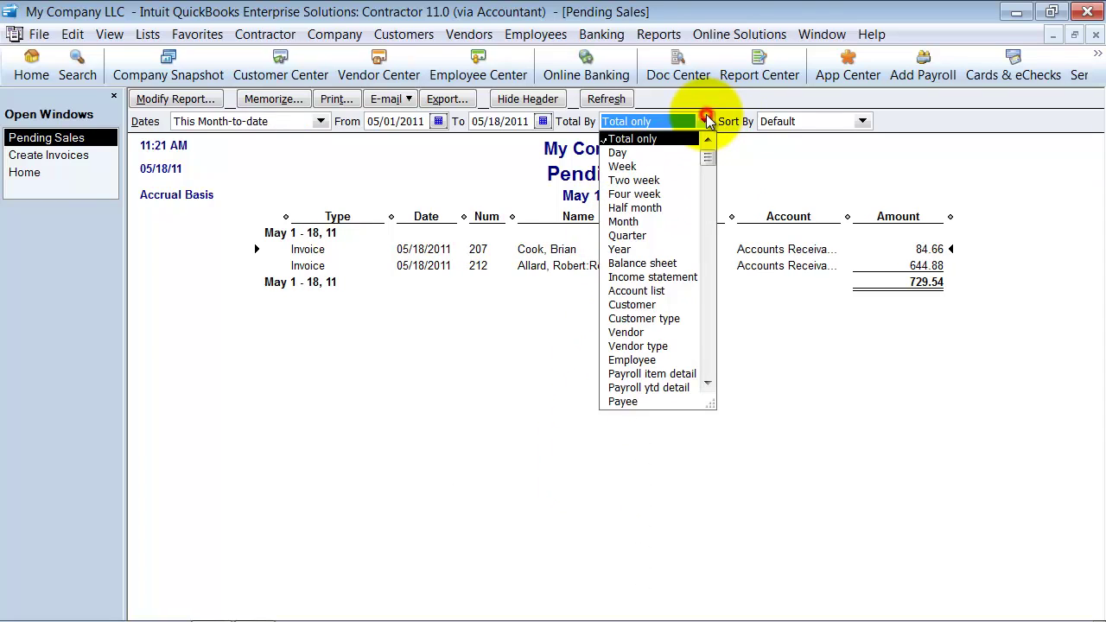
click(644, 304)
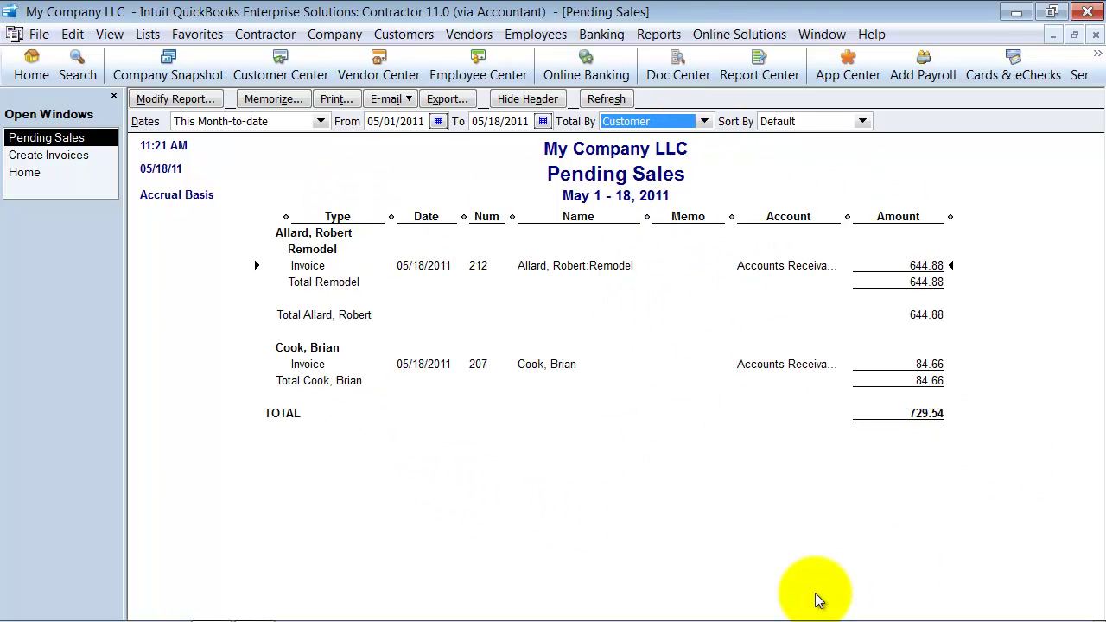
click(704, 121)
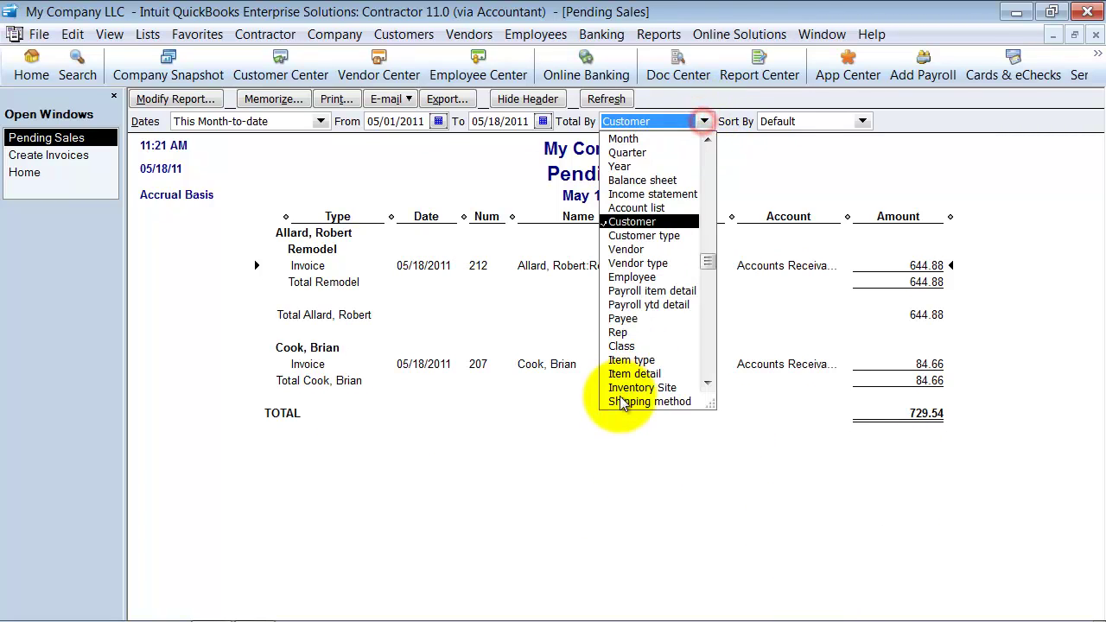
click(636, 373)
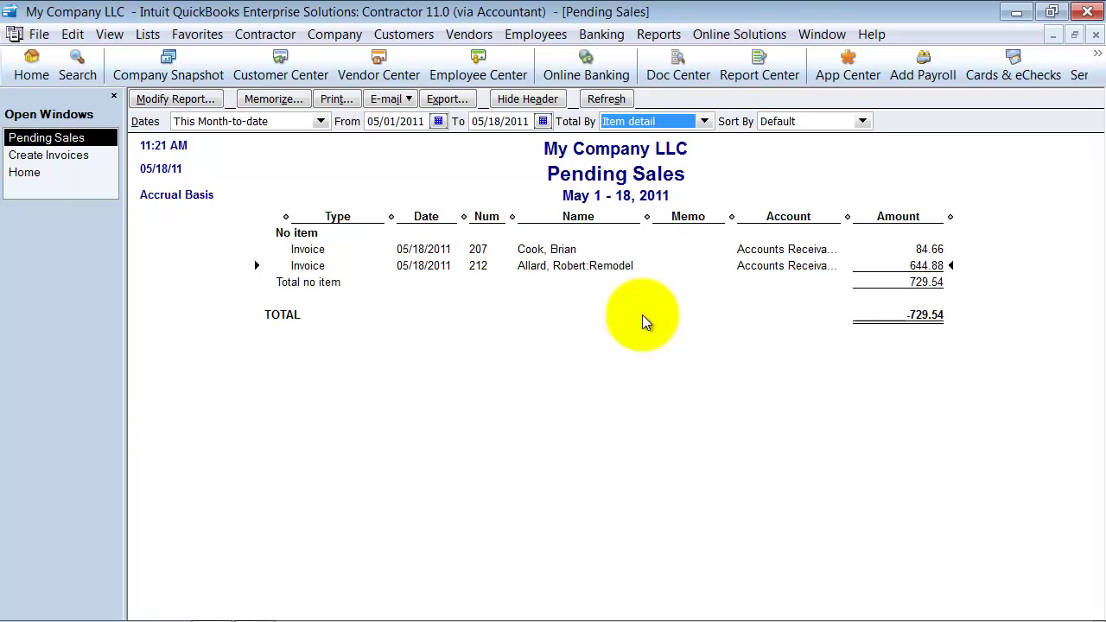
click(704, 121)
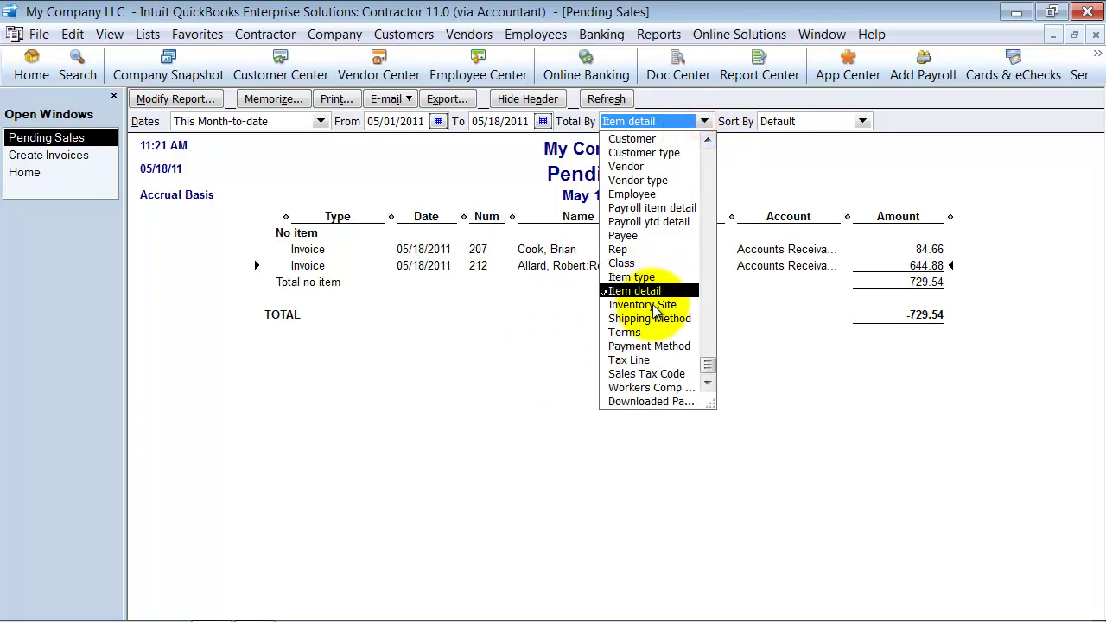
click(628, 138)
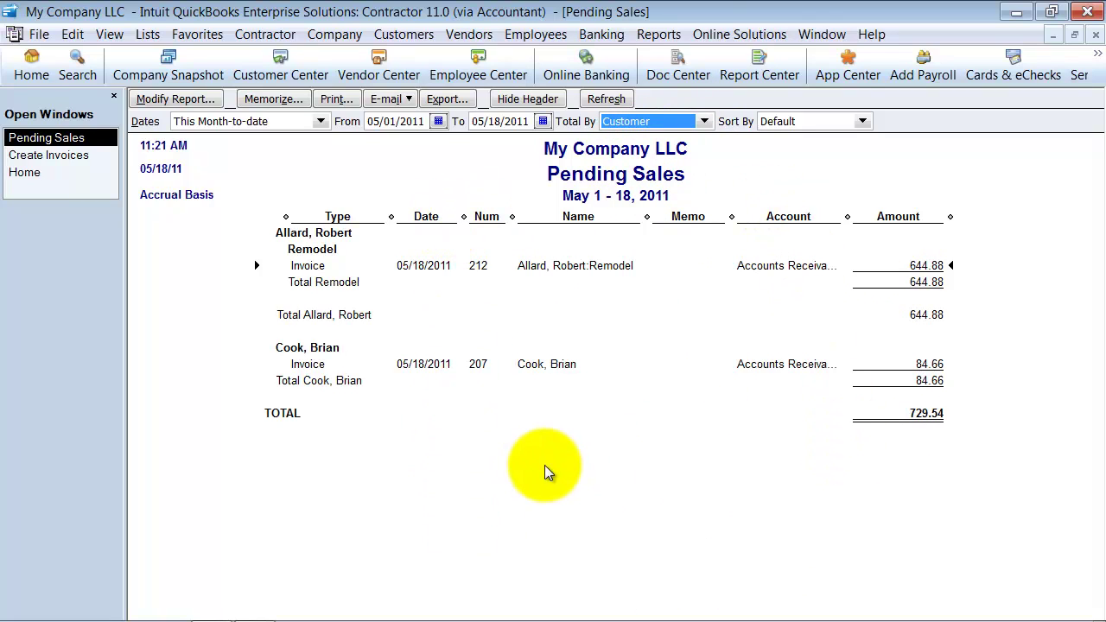
Step: Close the Pending Sales report, declining to memorize it, back to invoice 212
click(1096, 34)
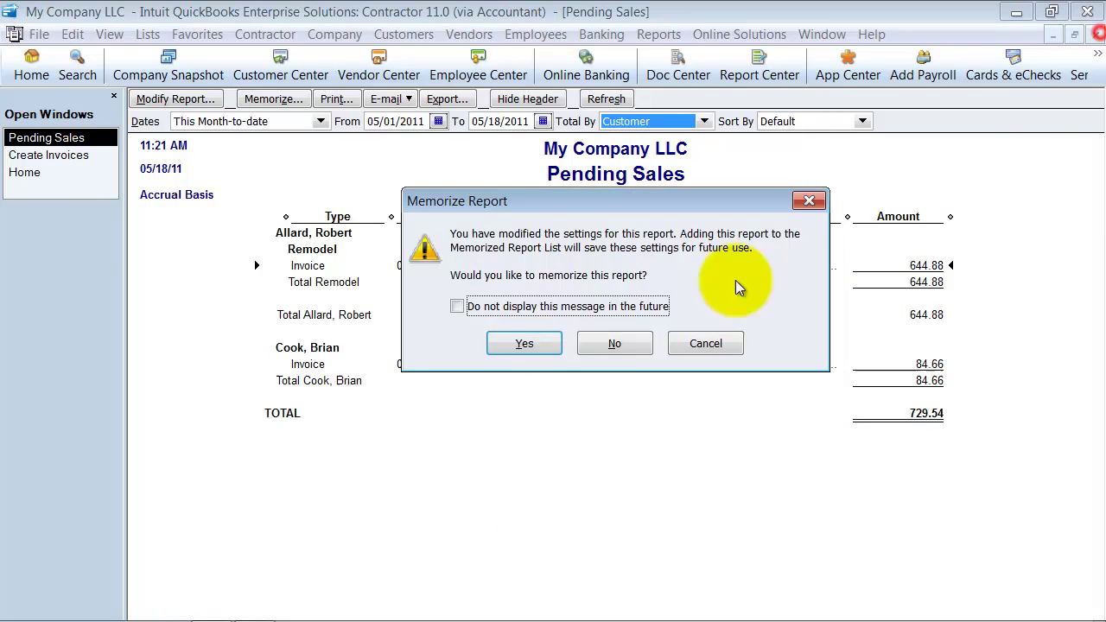
click(616, 343)
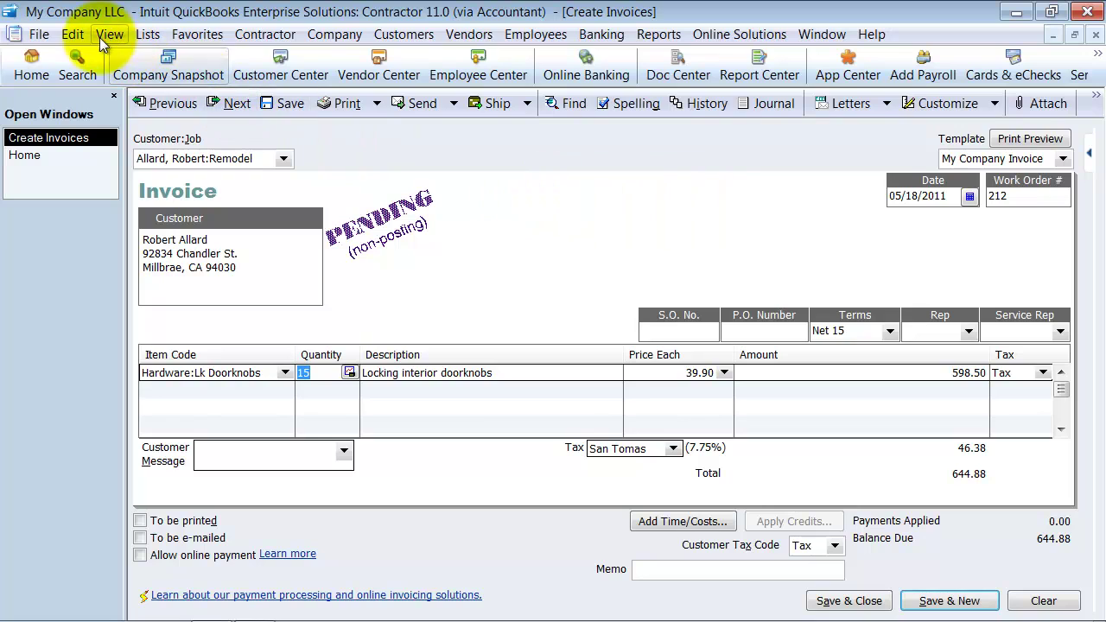
Step: Mark invoice 212 as final, record it with Save & New, and close Create Invoices
click(72, 34)
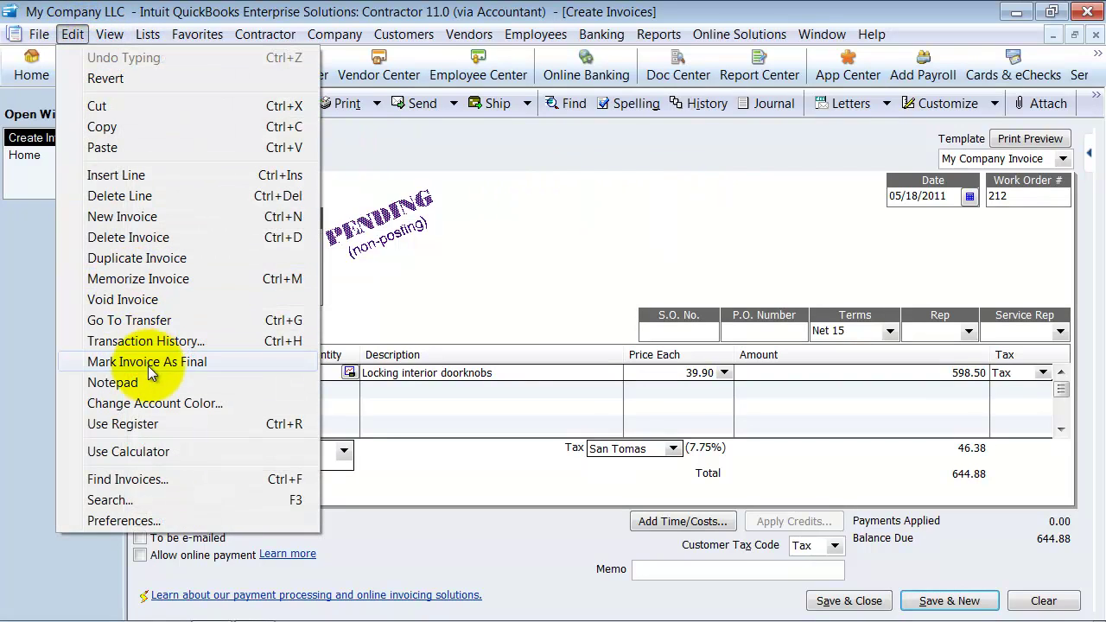
click(112, 362)
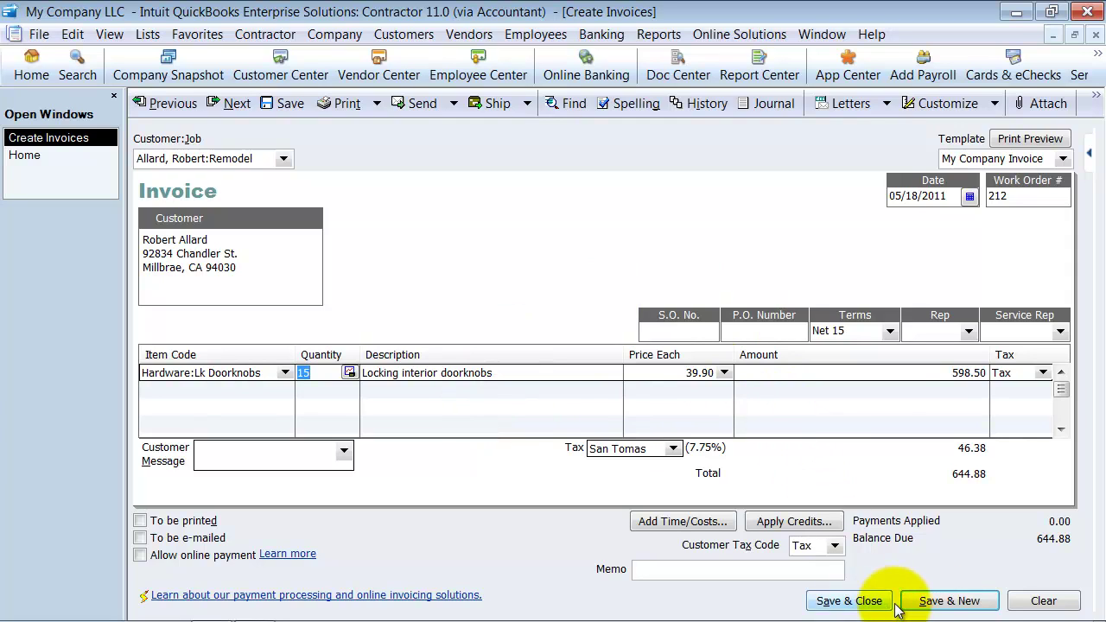
click(932, 596)
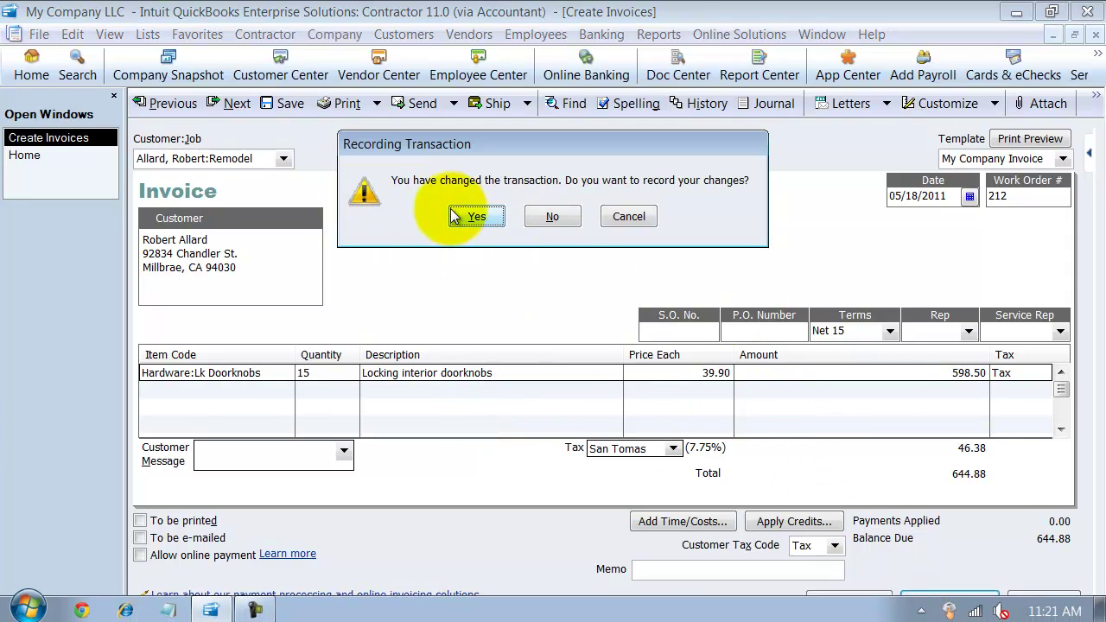
click(477, 217)
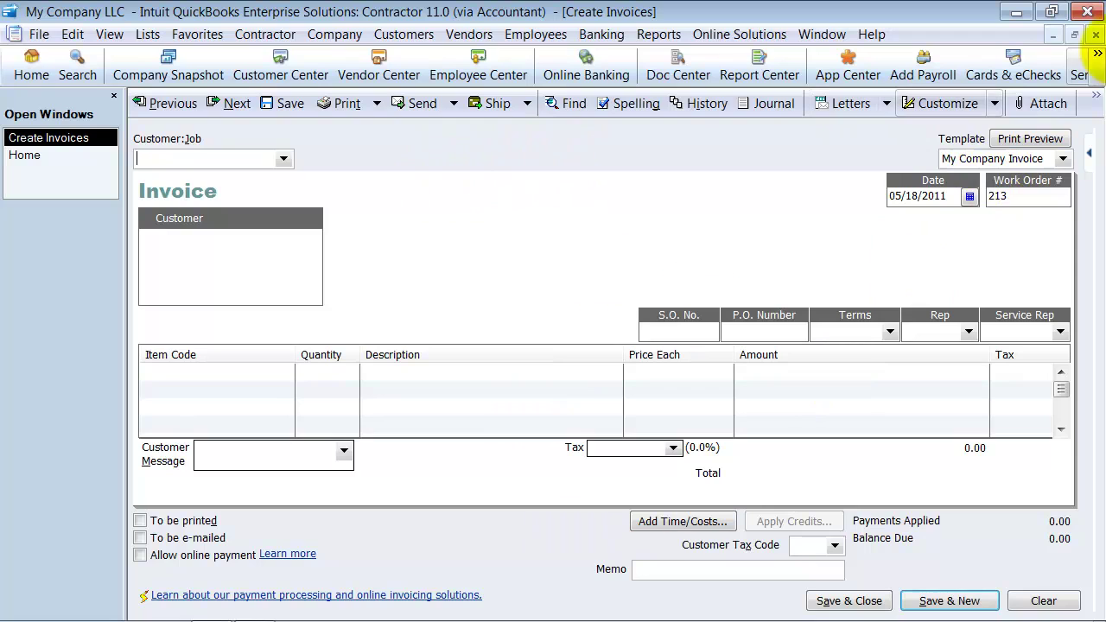
click(1096, 34)
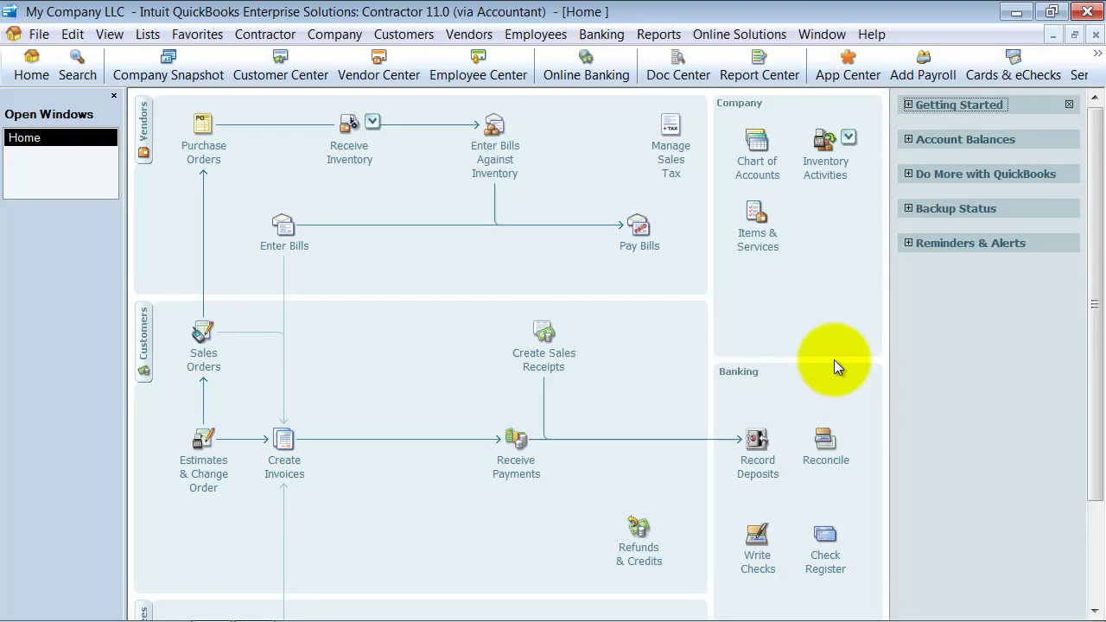